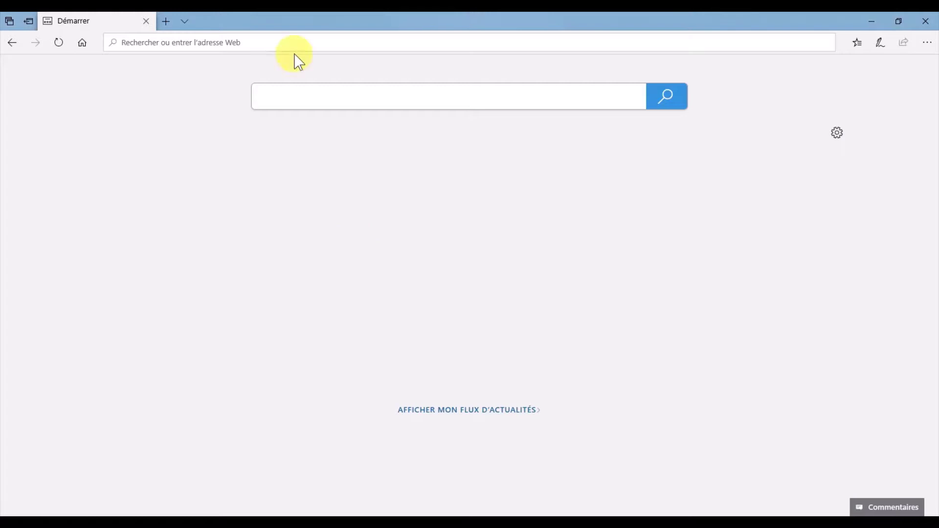
Step: Go to outlook.com in Microsoft Edge's address bar
left_click(194, 48)
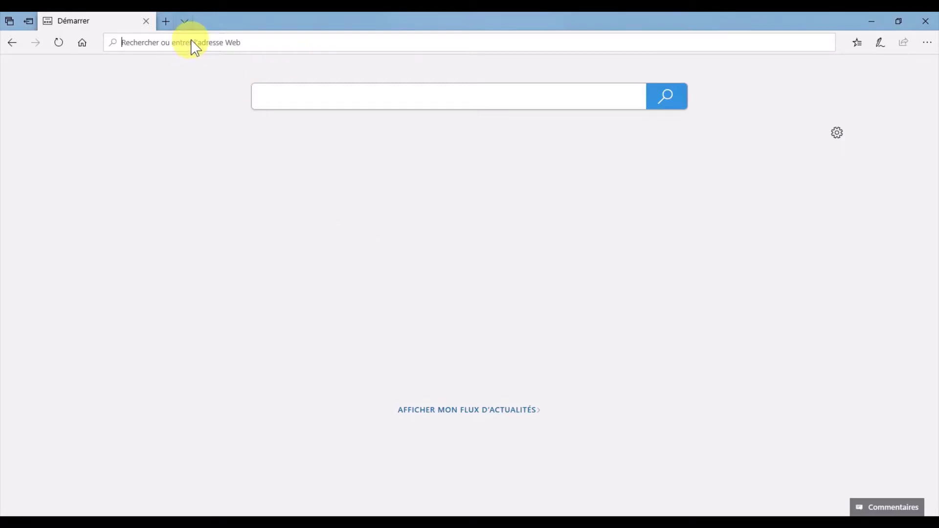
type("outlo")
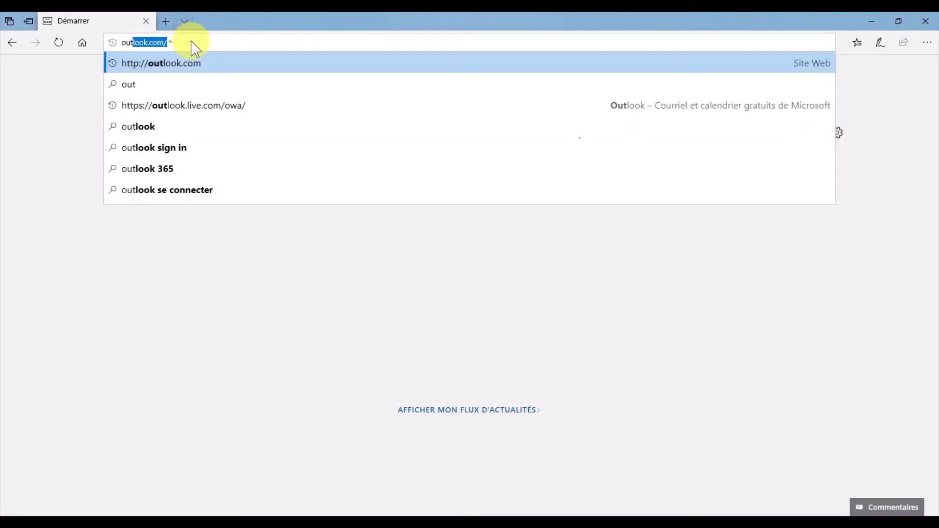
type("ok")
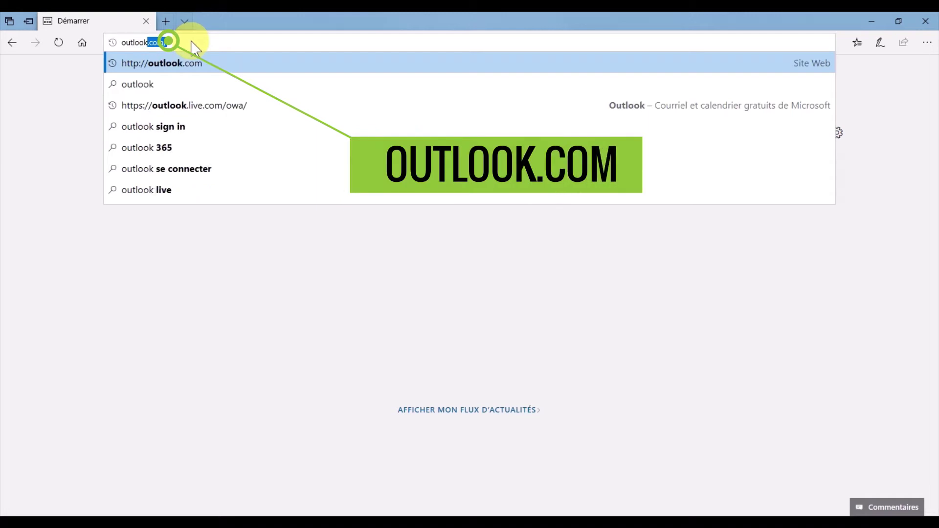
type(".com")
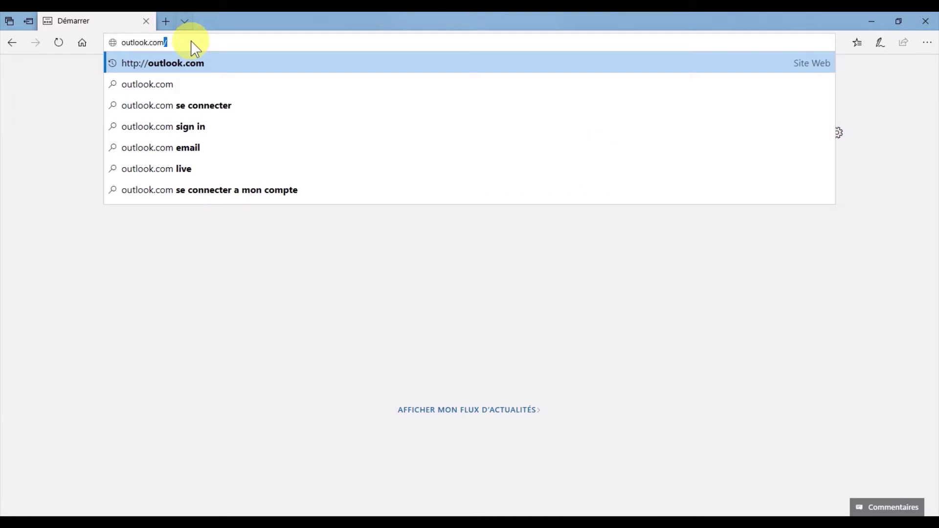
key("Return")
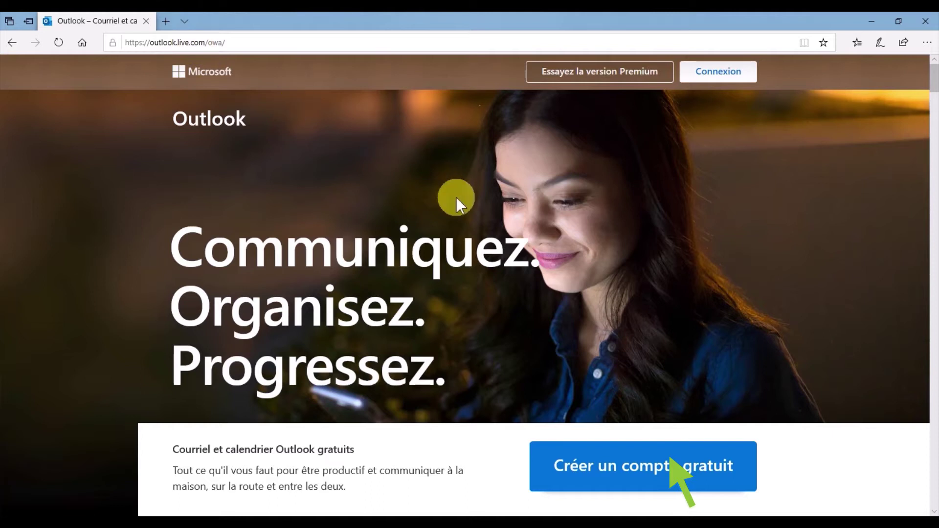
left_click(647, 468)
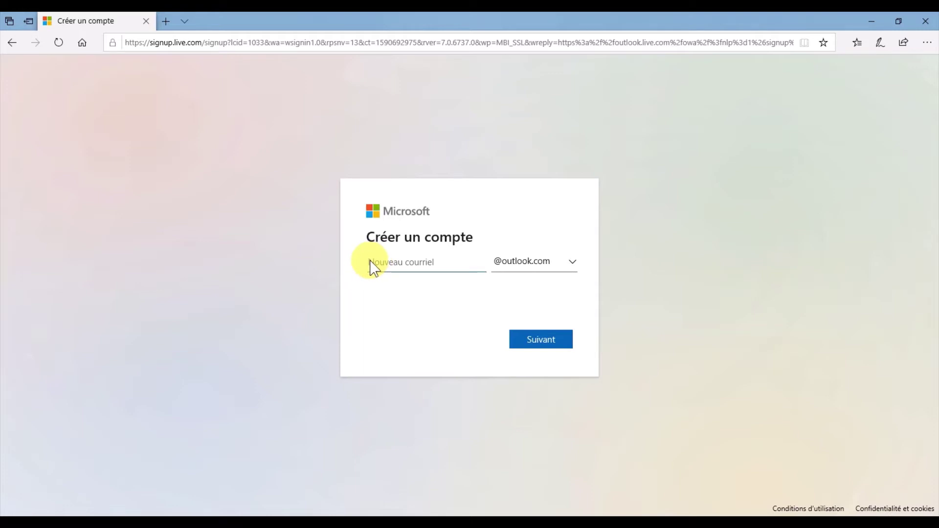
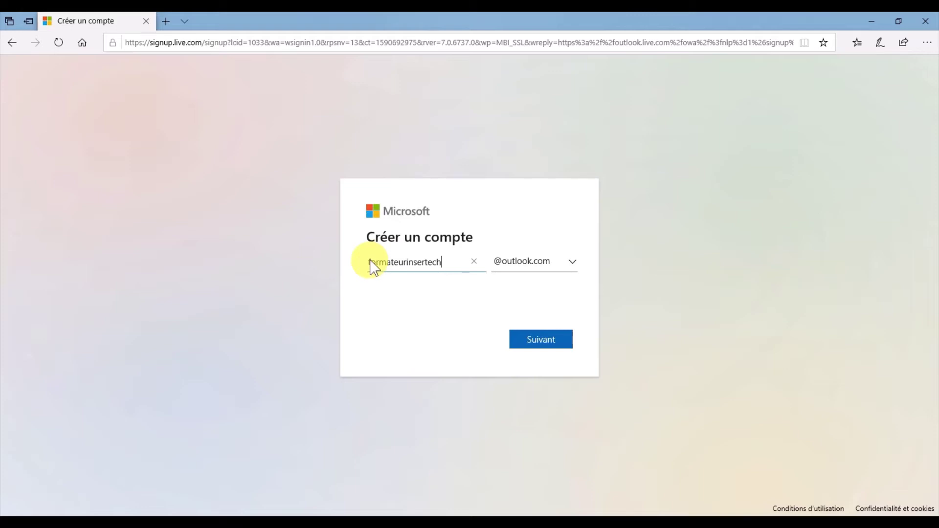
left_click(545, 347)
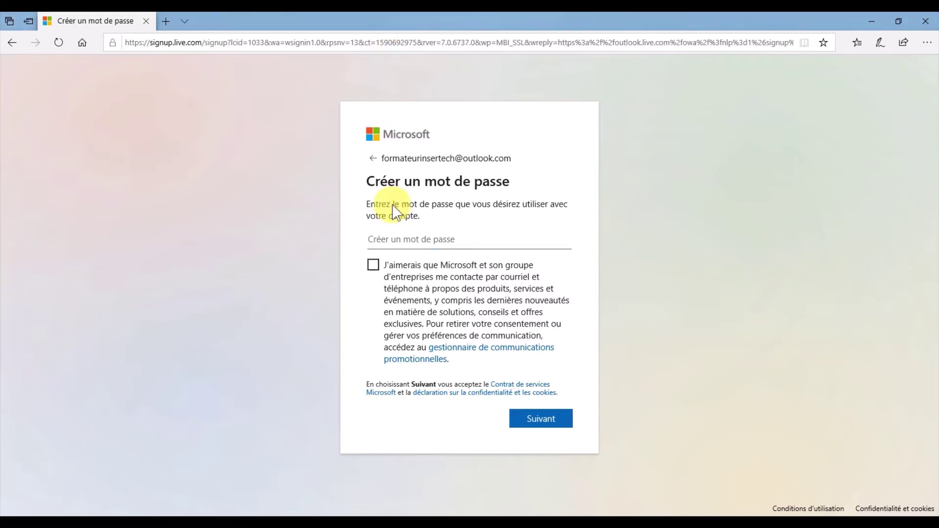
Step: Enter a password of at least 8 characters in 'Créer un mot de passe' and continue
left_click(373, 249)
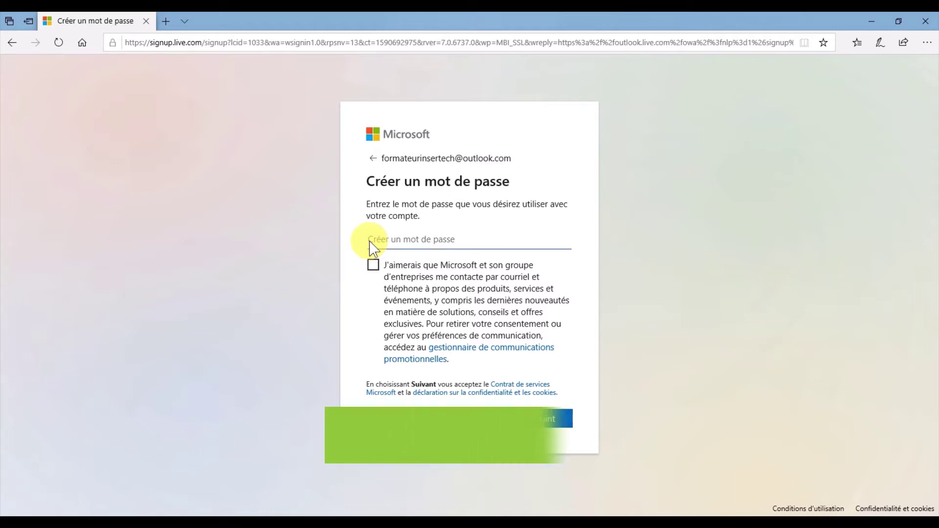
type("•")
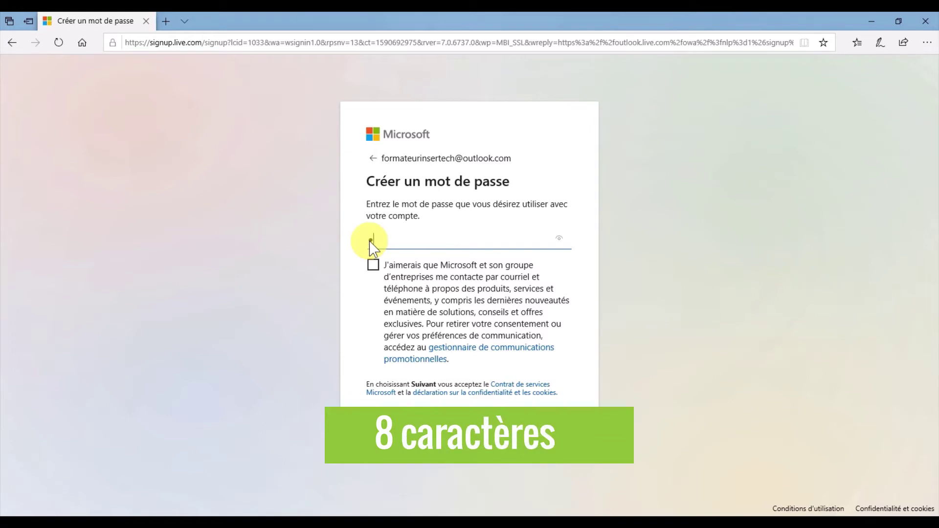
type("•••")
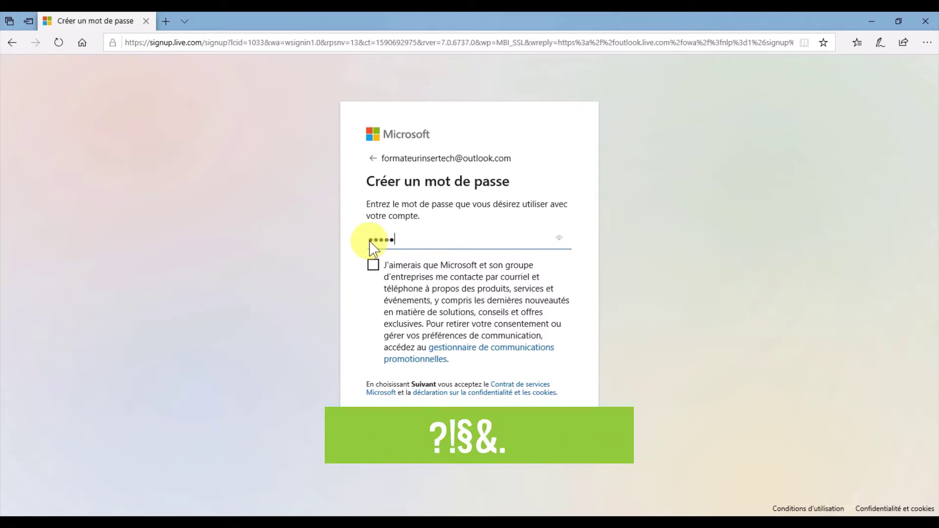
type("••")
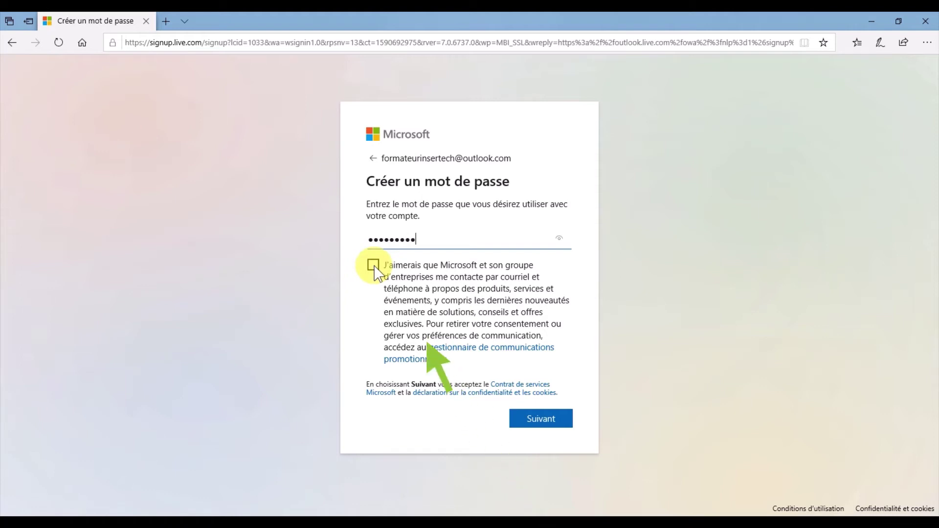
left_click(542, 423)
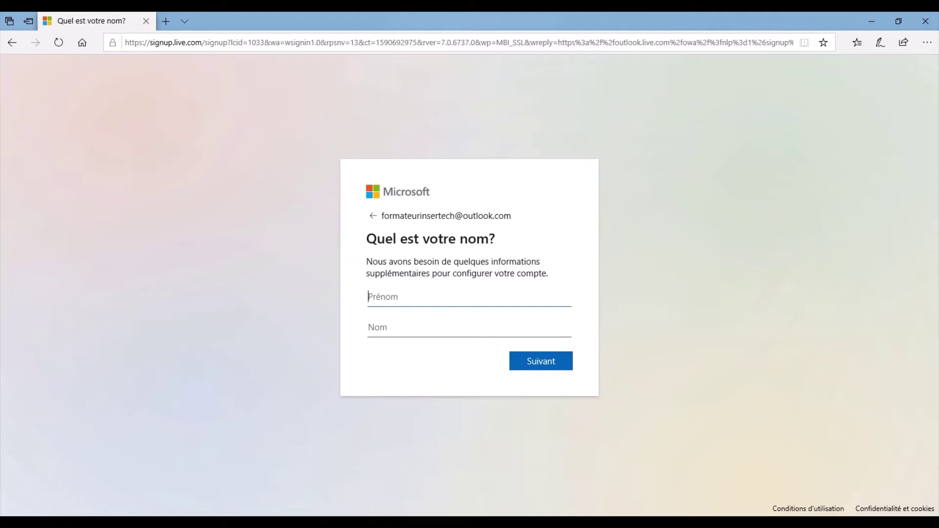
Step: Fill in the first and last name on the 'Quel est votre nom?' page and continue
left_click(370, 303)
type("Formateur")
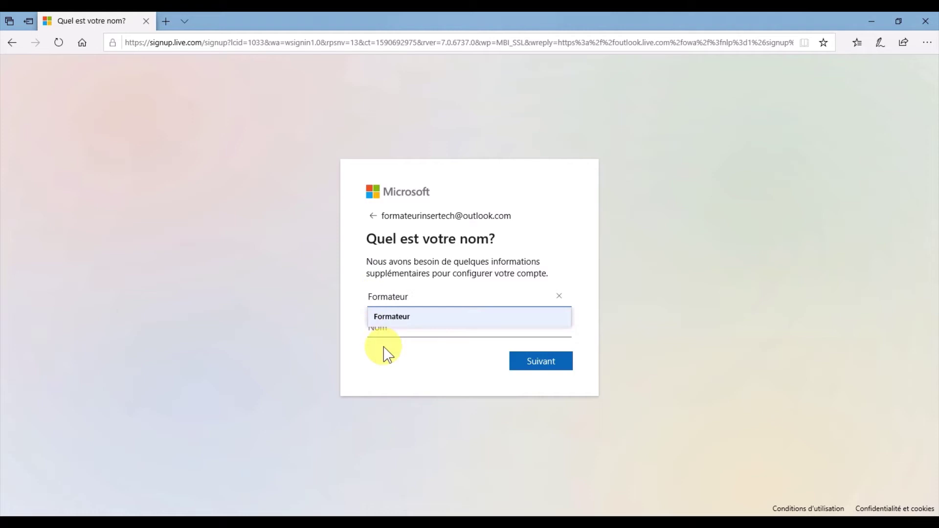
left_click(392, 336)
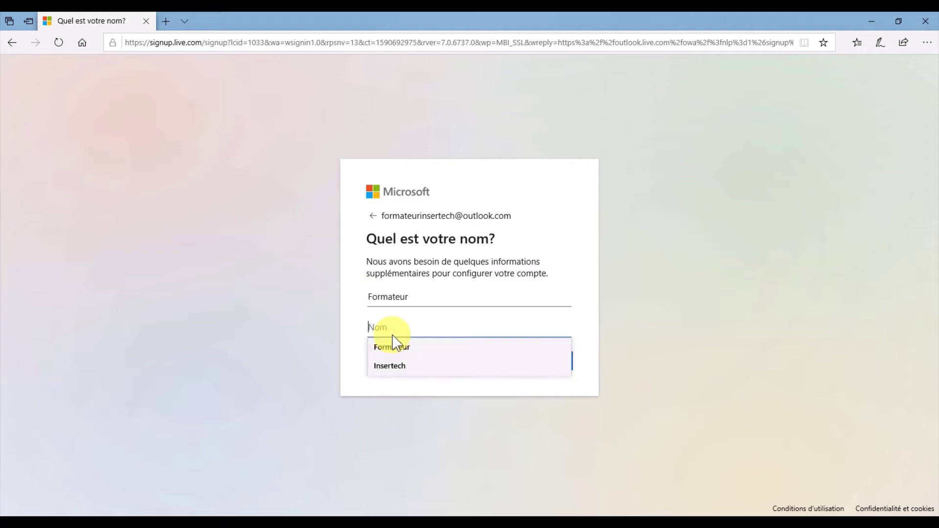
left_click(395, 368)
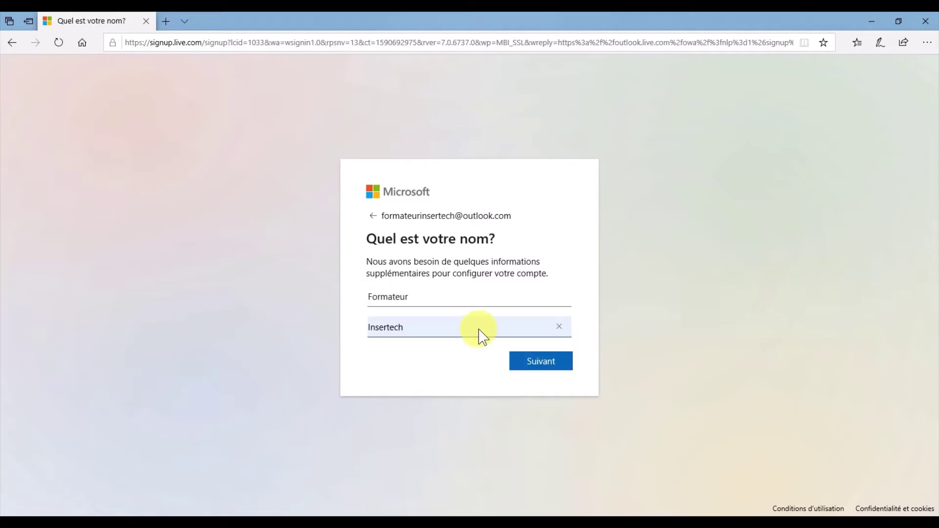
left_click(551, 365)
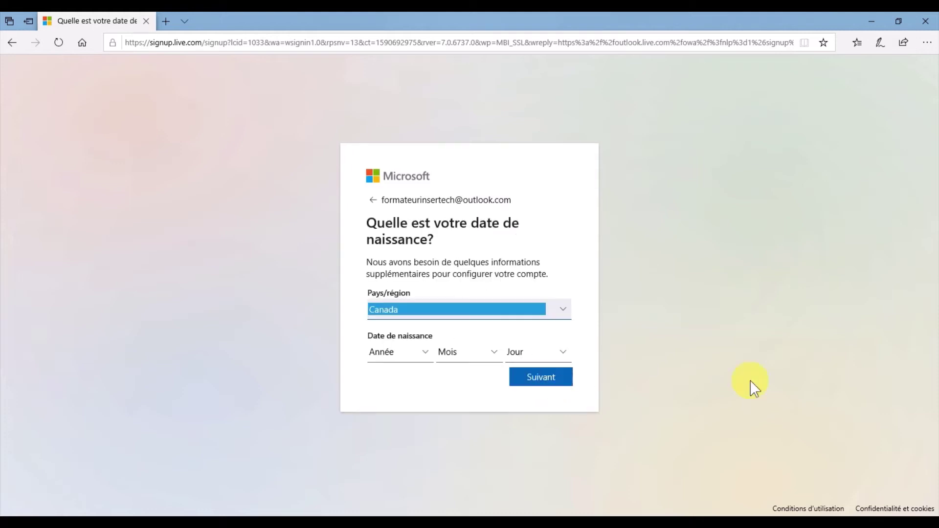
Step: Keep Canada as country, set birth date to 1 janvier 1998, and submit
left_click(565, 312)
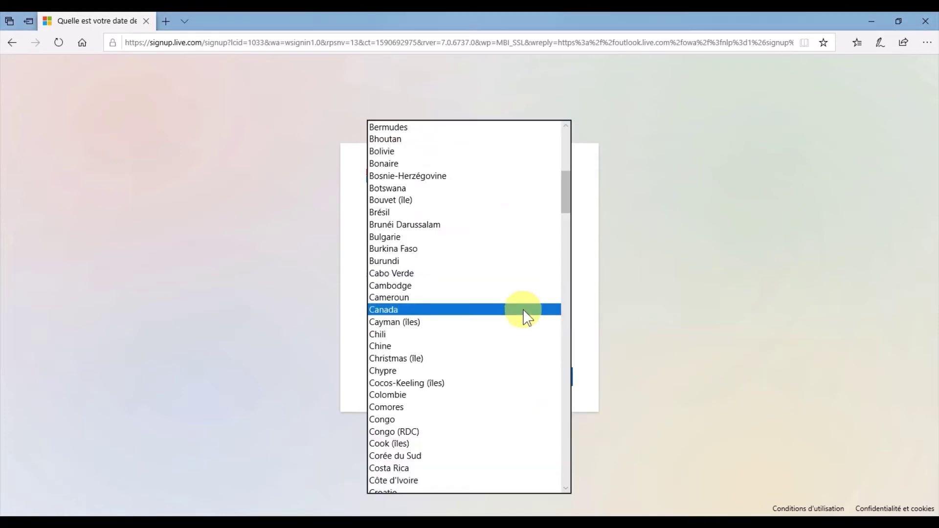
left_click(365, 317)
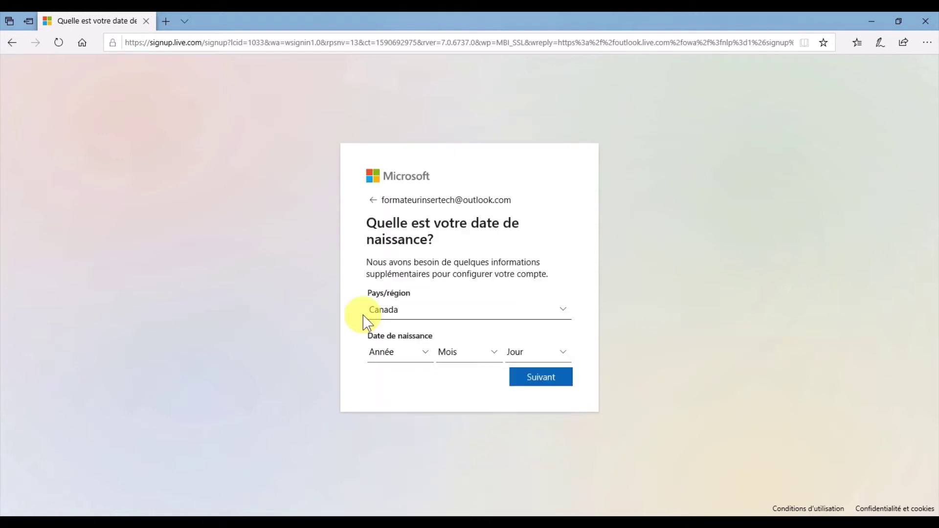
left_click(428, 353)
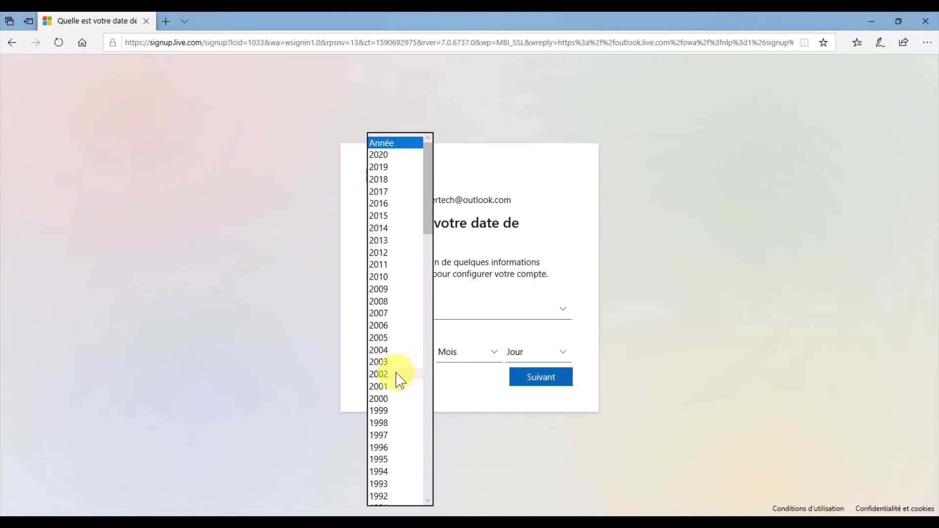
left_click(375, 419)
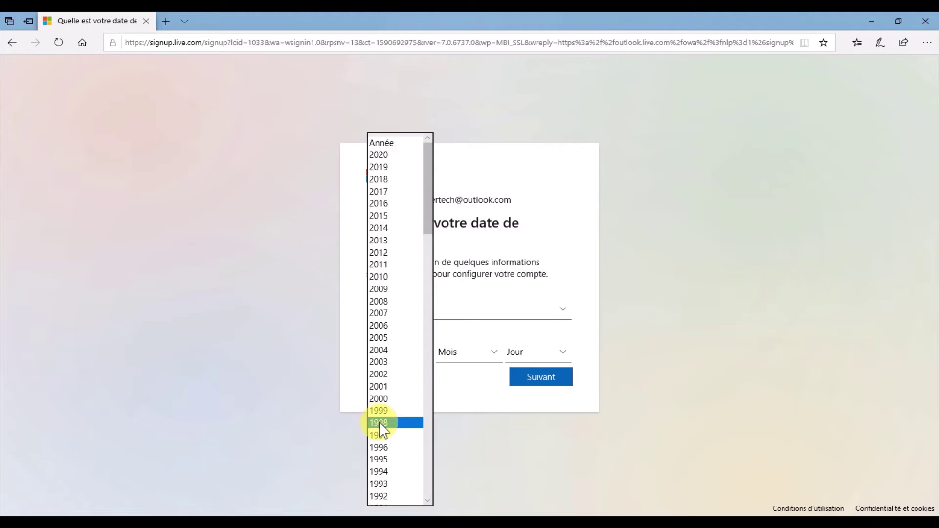
left_click(383, 424)
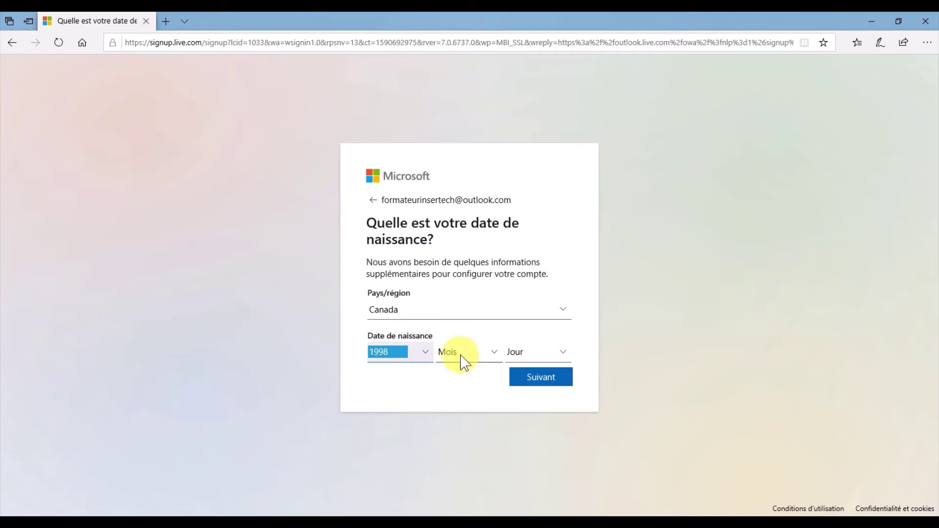
left_click(495, 353)
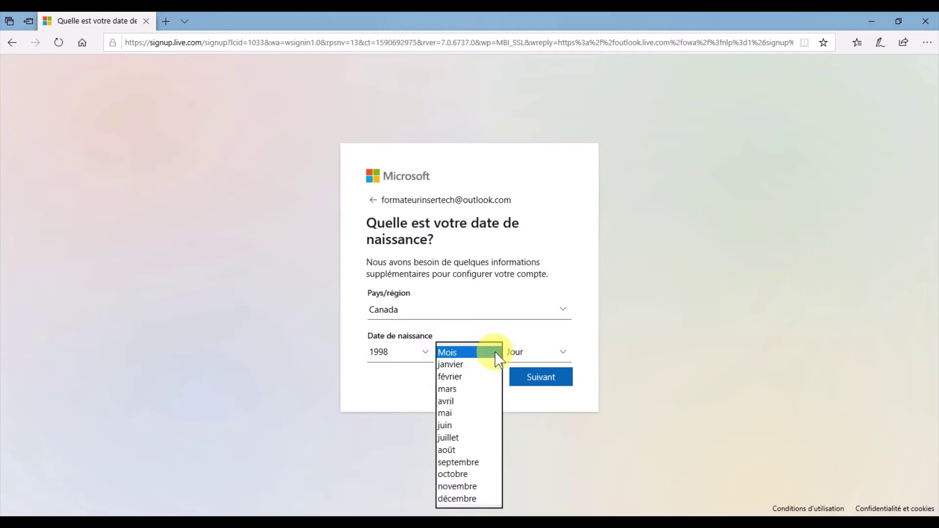
left_click(451, 365)
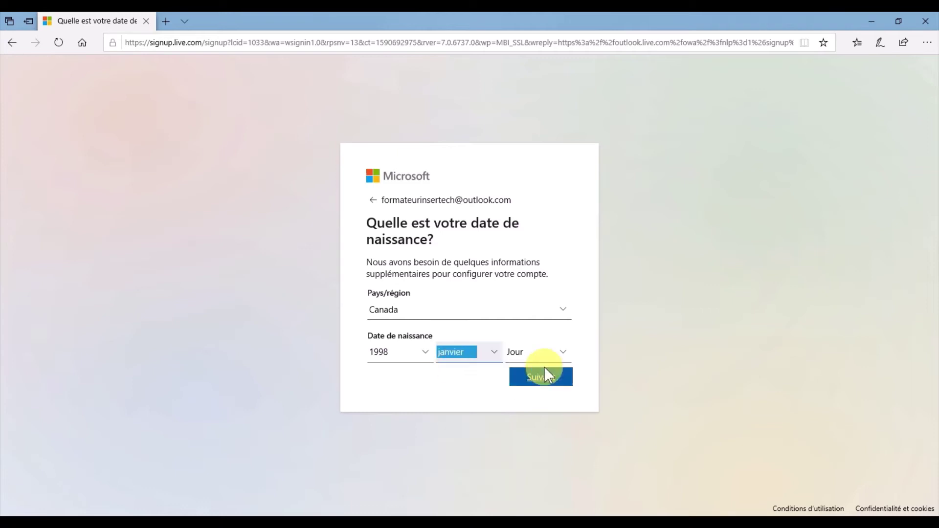
left_click(563, 353)
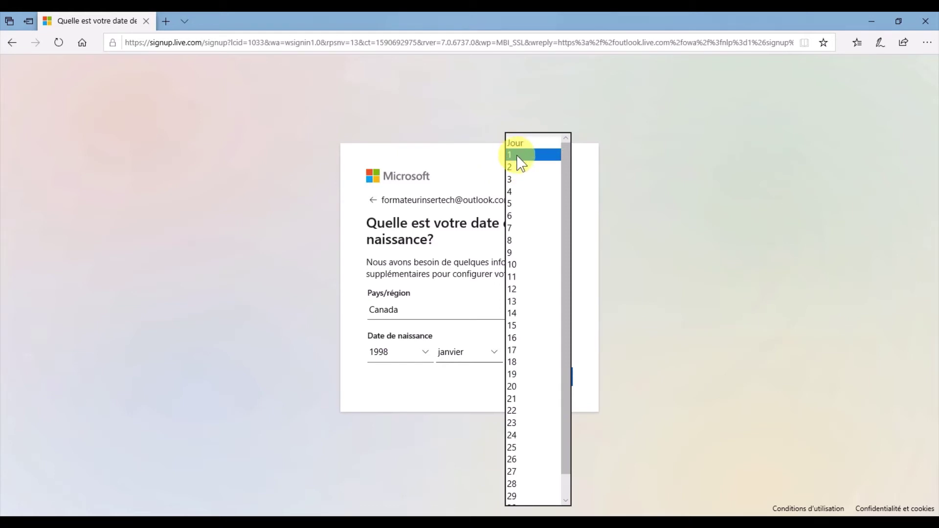
left_click(518, 156)
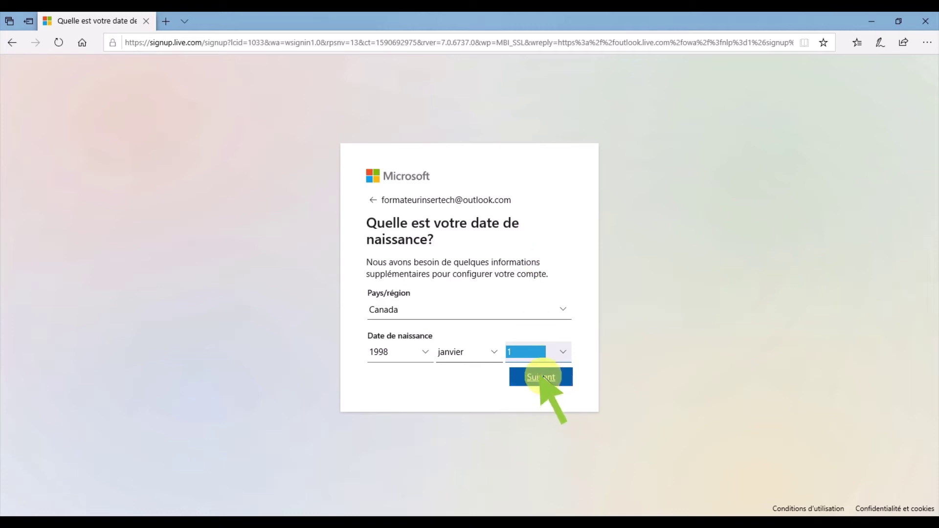
left_click(546, 382)
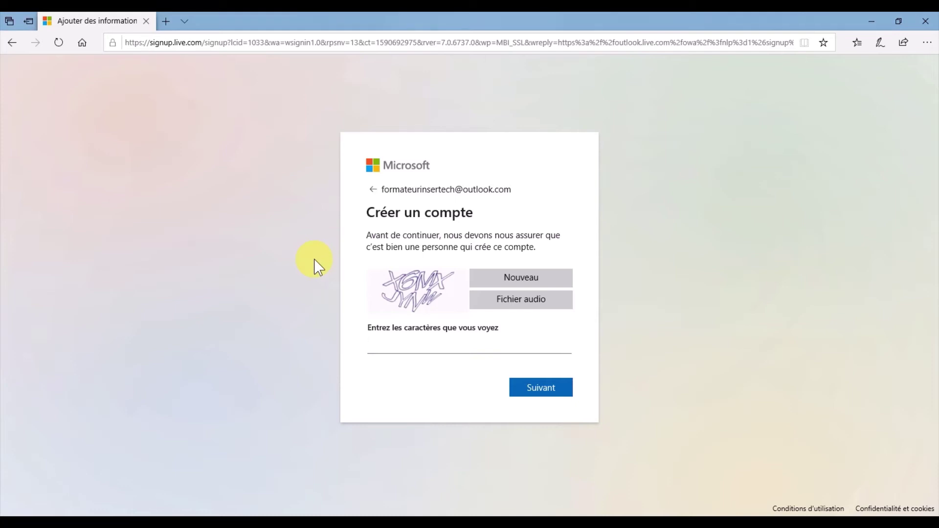
Step: Enter the CAPTCHA characters shown in the image and submit to create the account
left_click(372, 351)
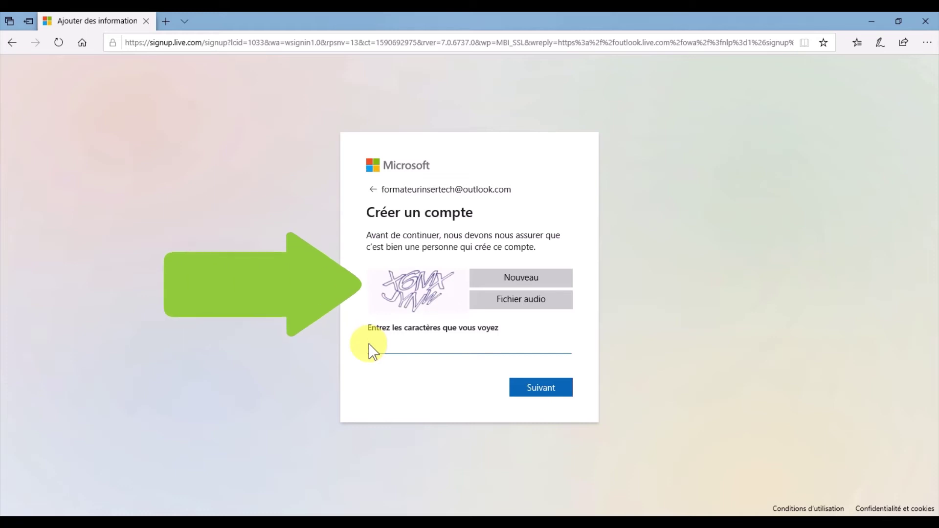
type("x")
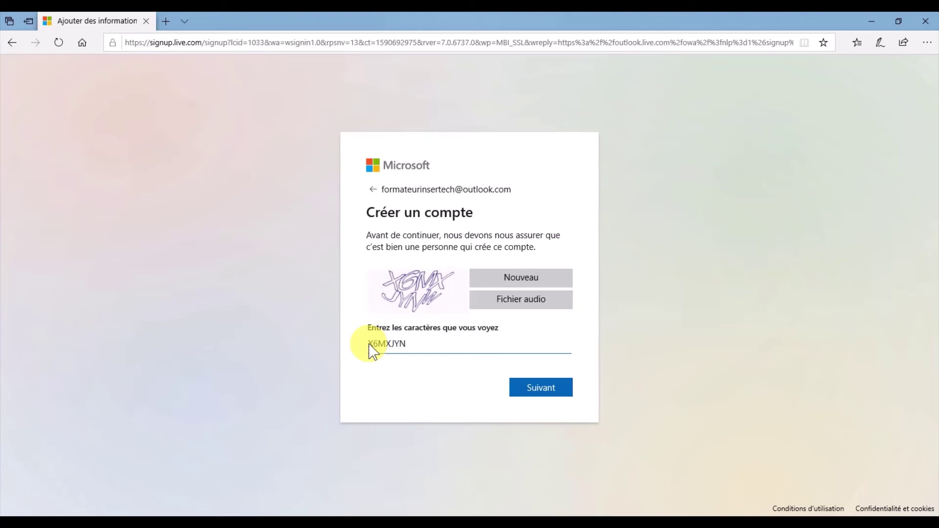
type("W")
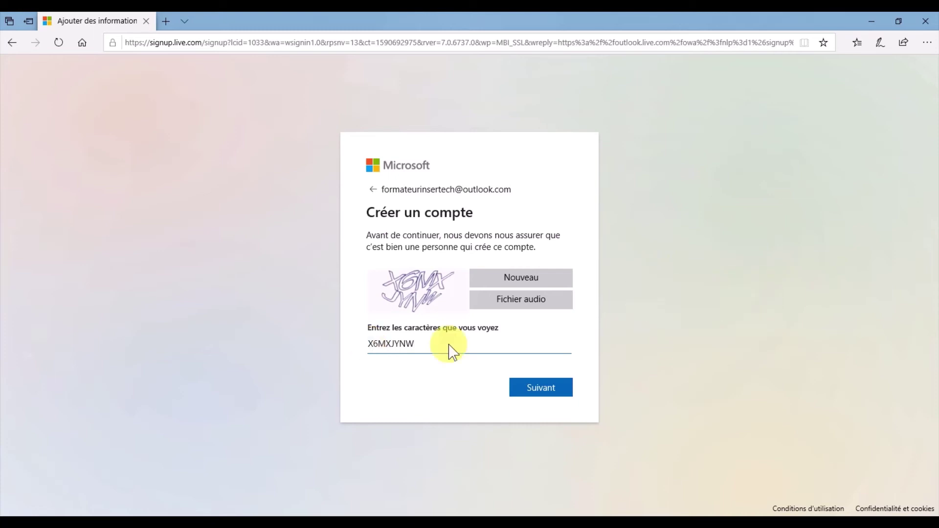
left_click(547, 394)
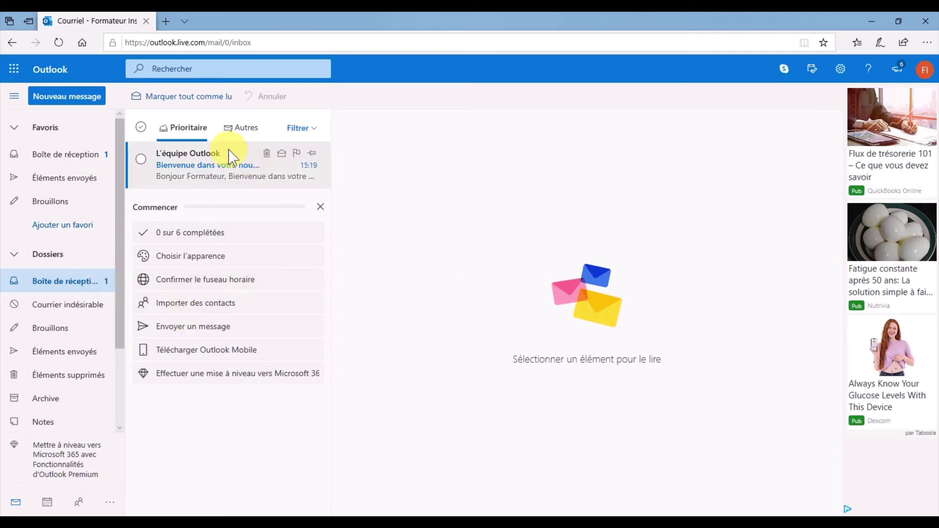
Step: Open the welcome message from L'équipe Outlook and scroll through it
left_click(227, 178)
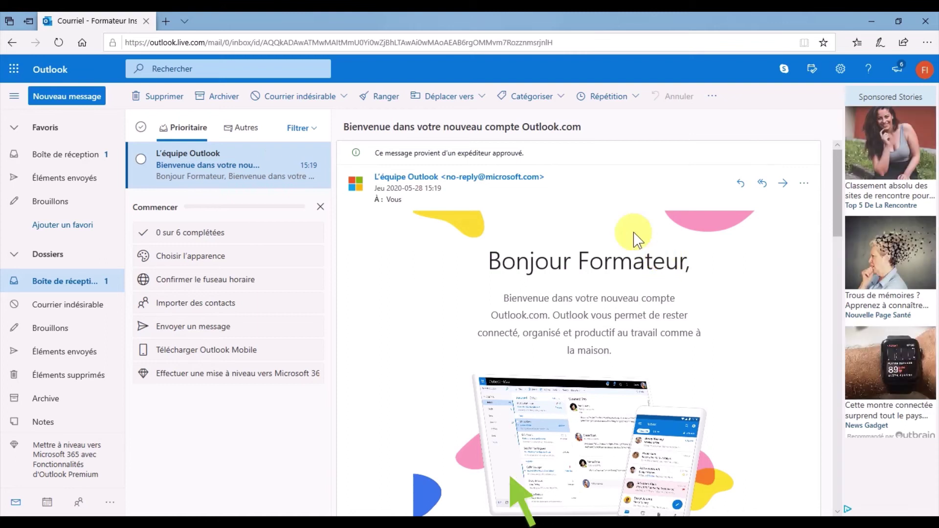
scroll(637, 240, "down", 3)
scroll(637, 239, "down", 15)
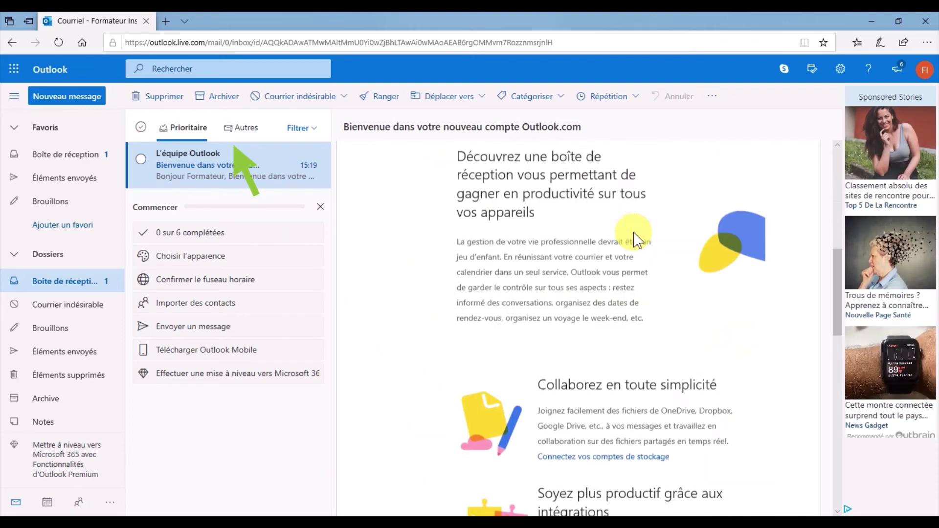
scroll(636, 237, "down", 7)
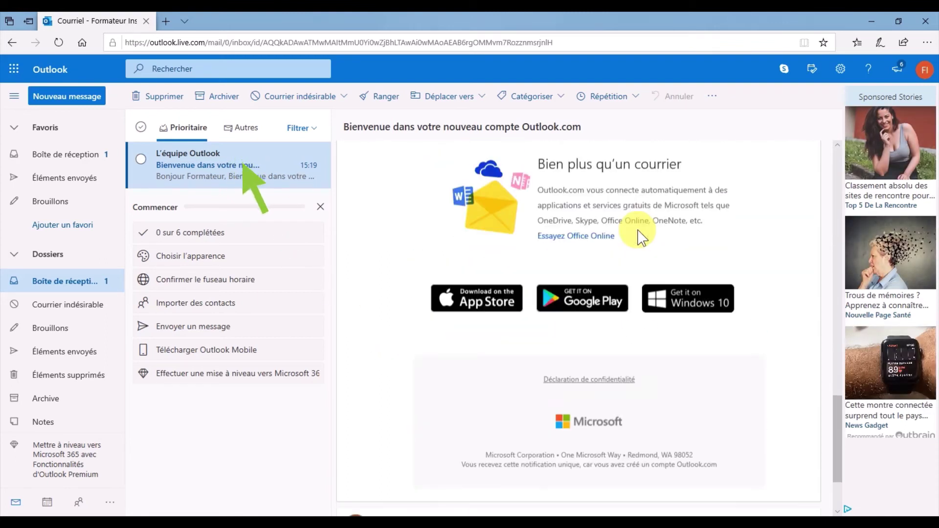
scroll(636, 237, "up", 7)
scroll(641, 239, "up", 15)
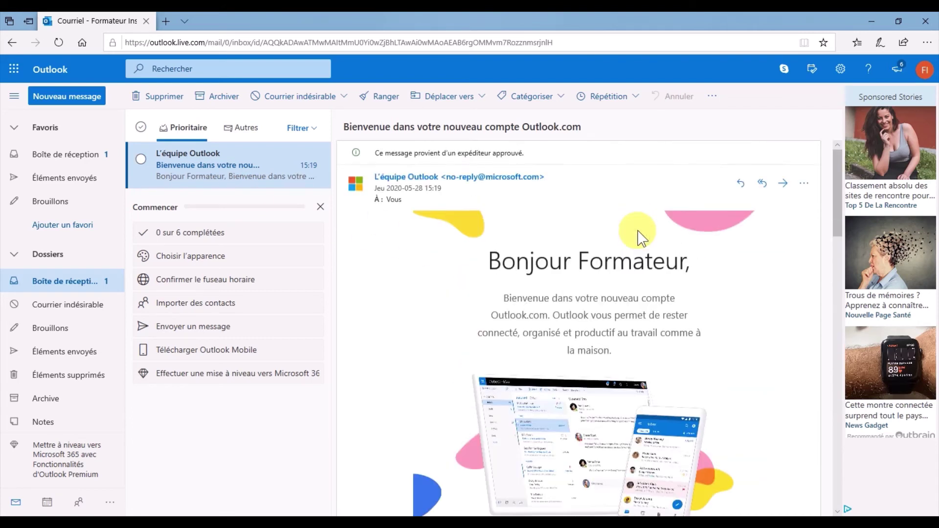
Step: Open the account panel from the FI avatar at top right
left_click(924, 71)
left_click(924, 71)
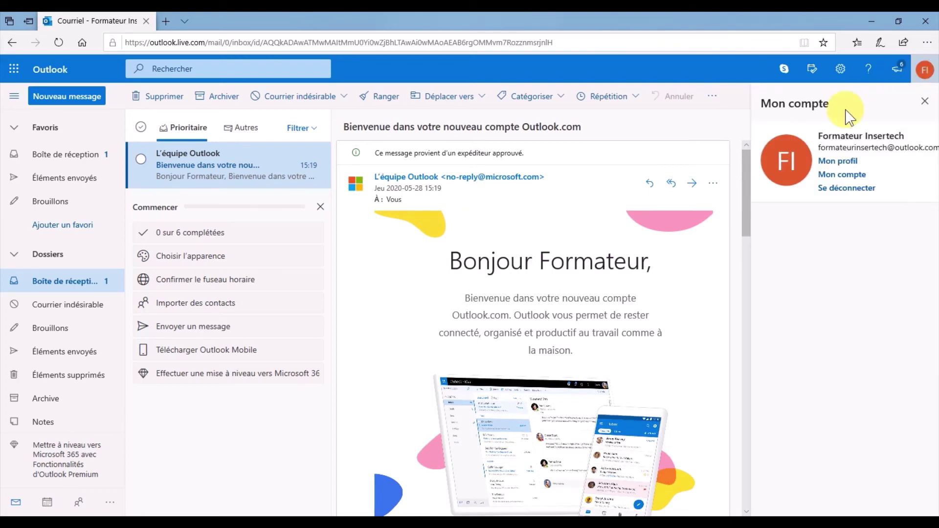
left_click(846, 191)
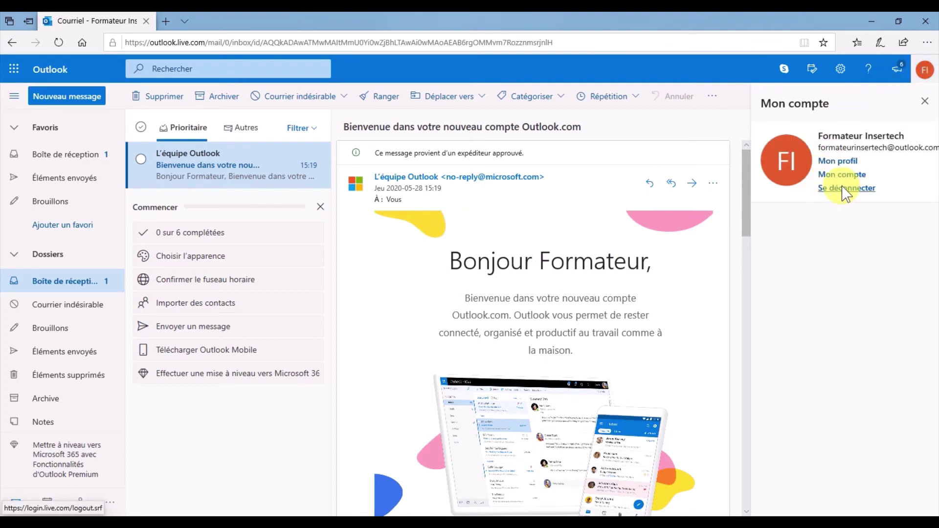